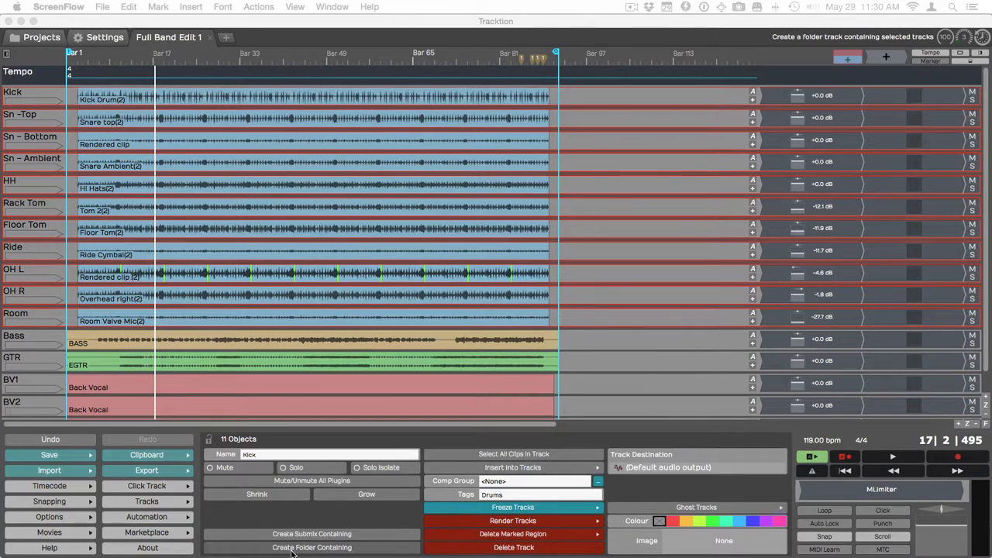
Group the selected drum tracks, Kick to Room, into a folder track and try its collapse toggle and VCA volume control
click(311, 547)
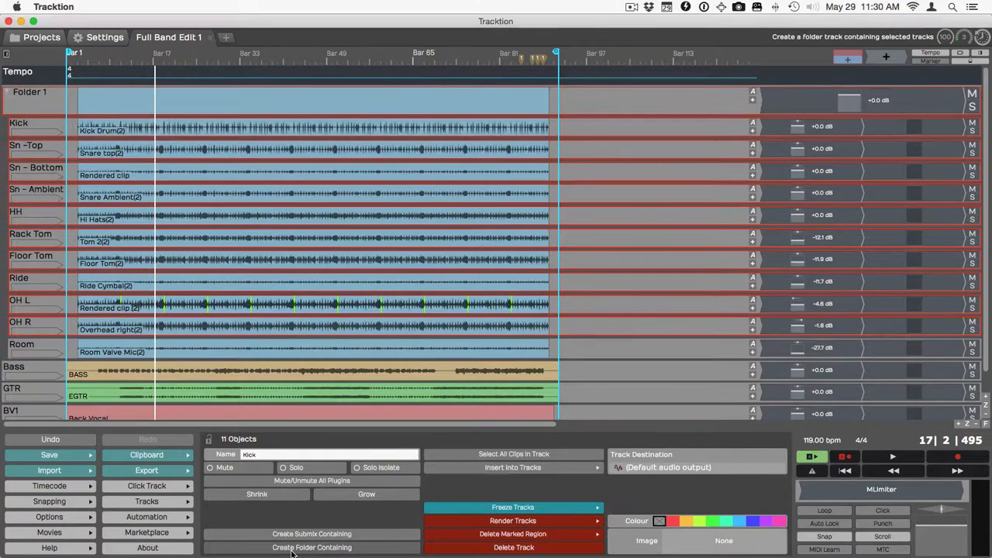
click(7, 95)
click(8, 94)
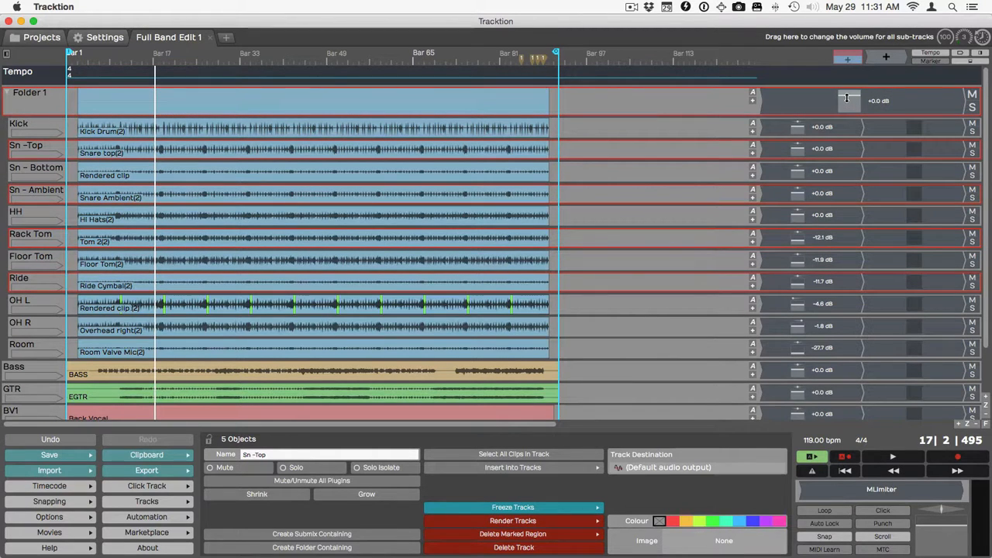
drag(850, 102, 804, 99)
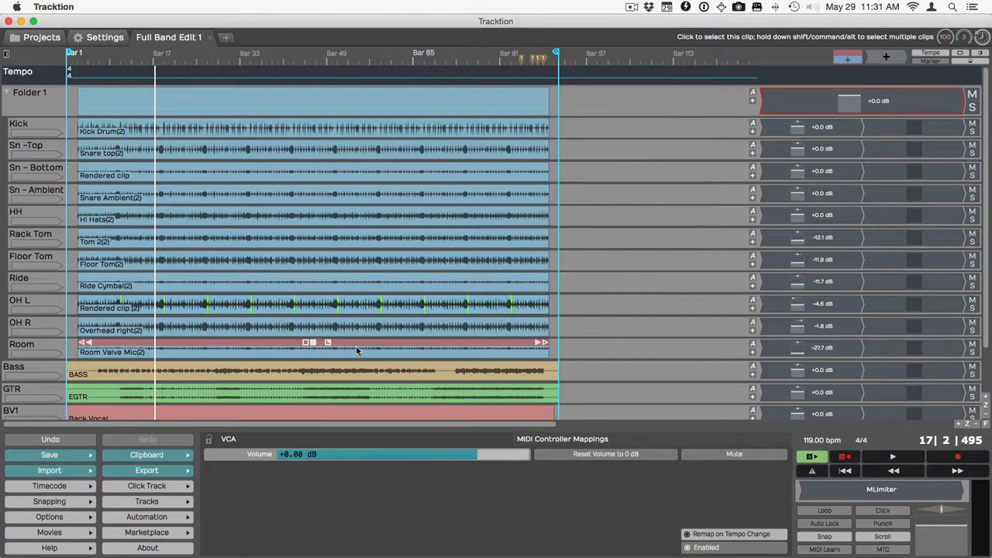
Try splitting the drum folder's clips at bar 70, and undo both the split and the folder creation
click(424, 106)
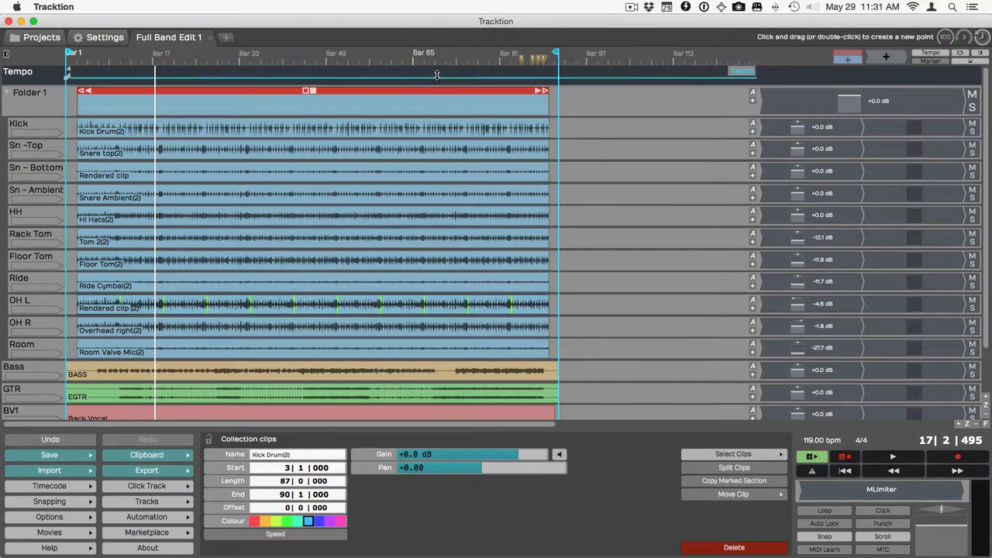
click(438, 77)
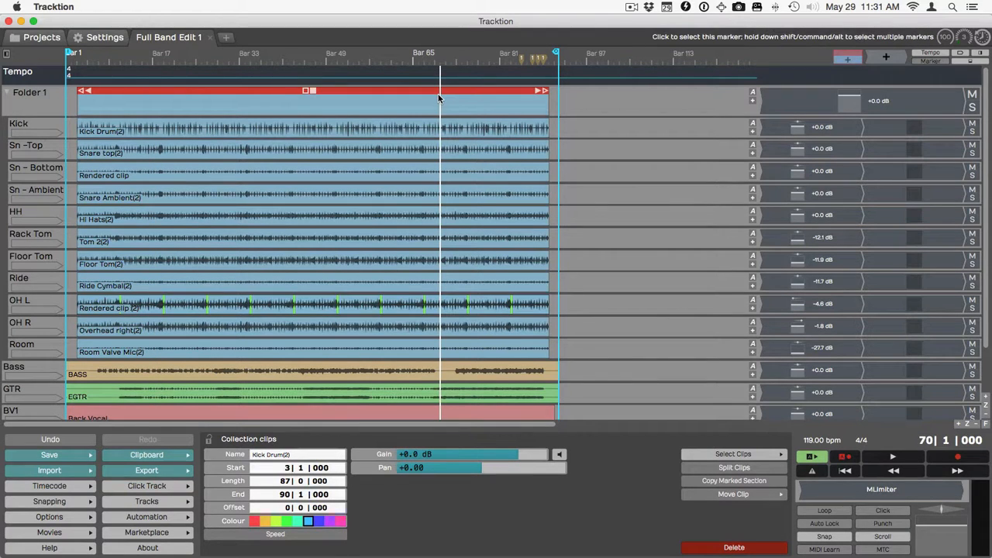
key(s)
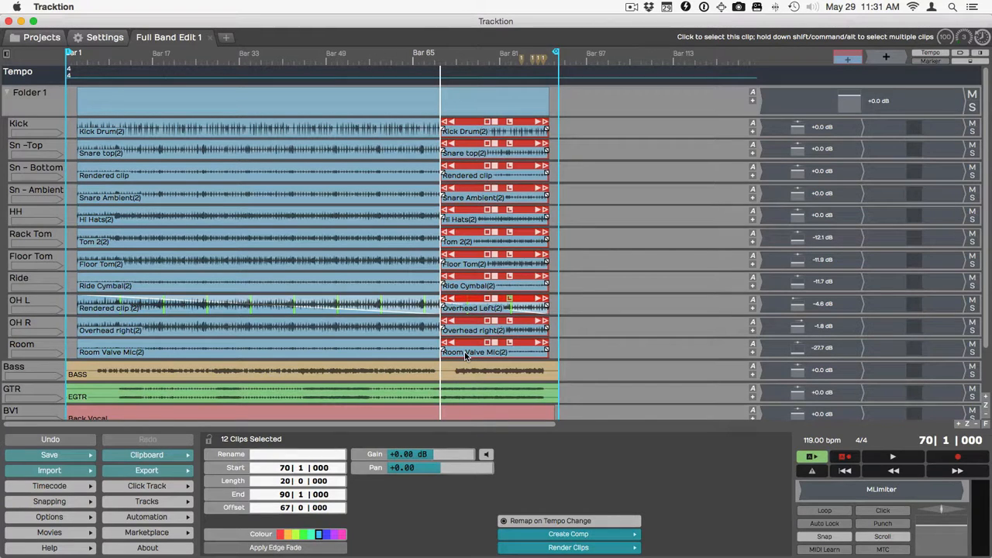
key(super+z)
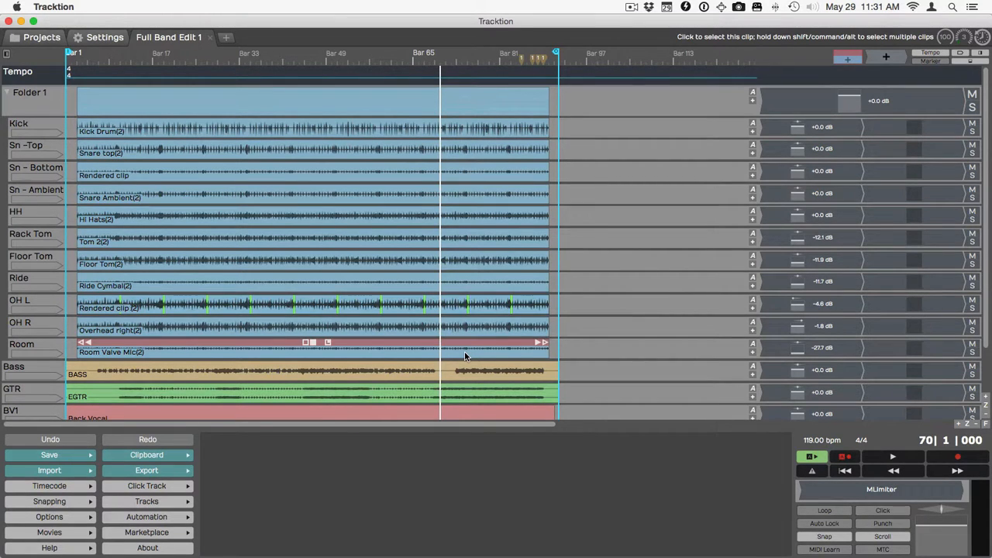
scroll(465, 355, down, 2)
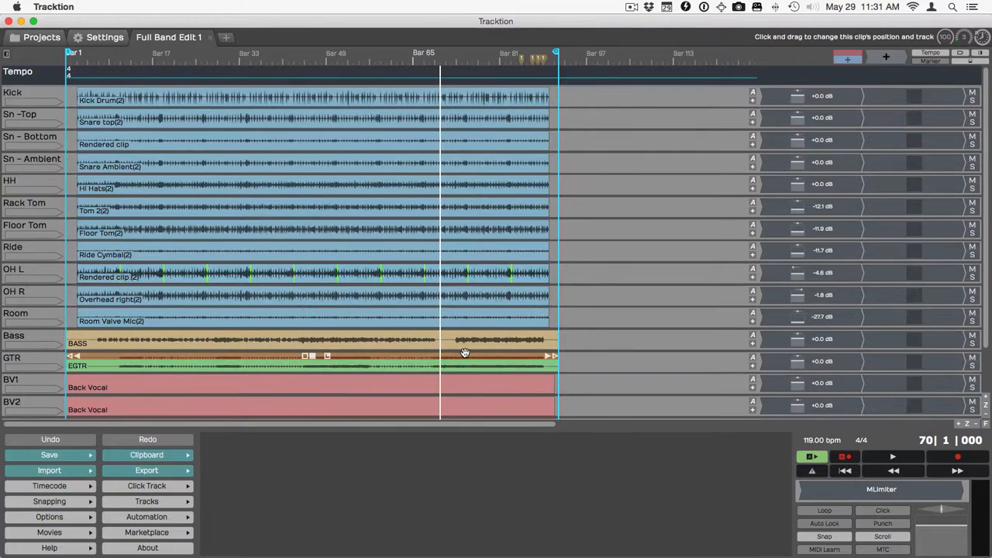
Create a submix track containing all drum tracks from Kick through Room
click(19, 94)
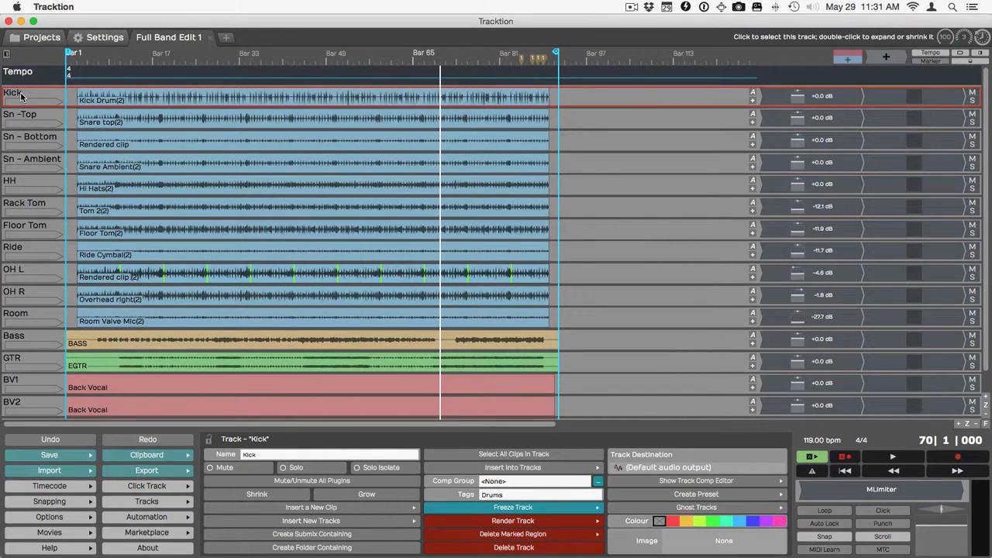
shift+click(22, 318)
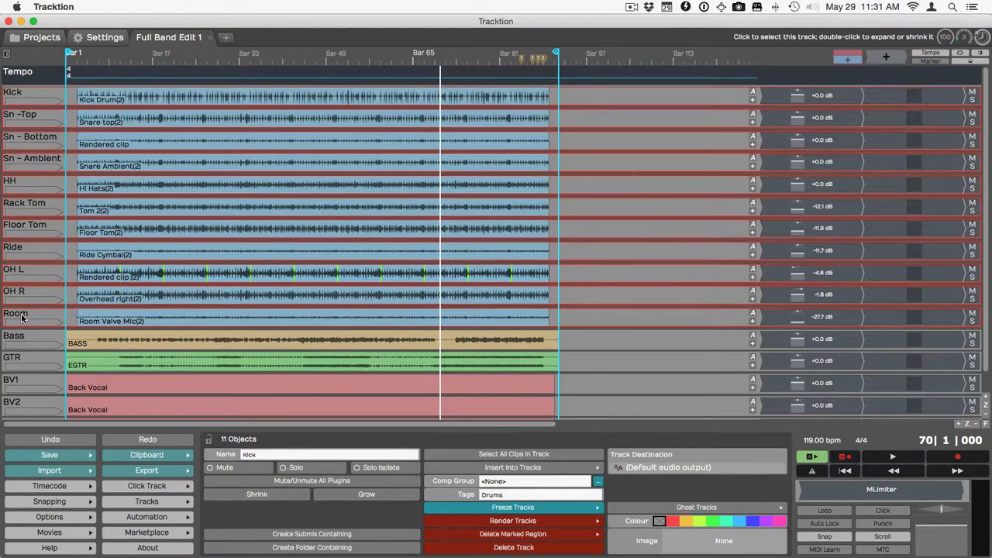
click(22, 318)
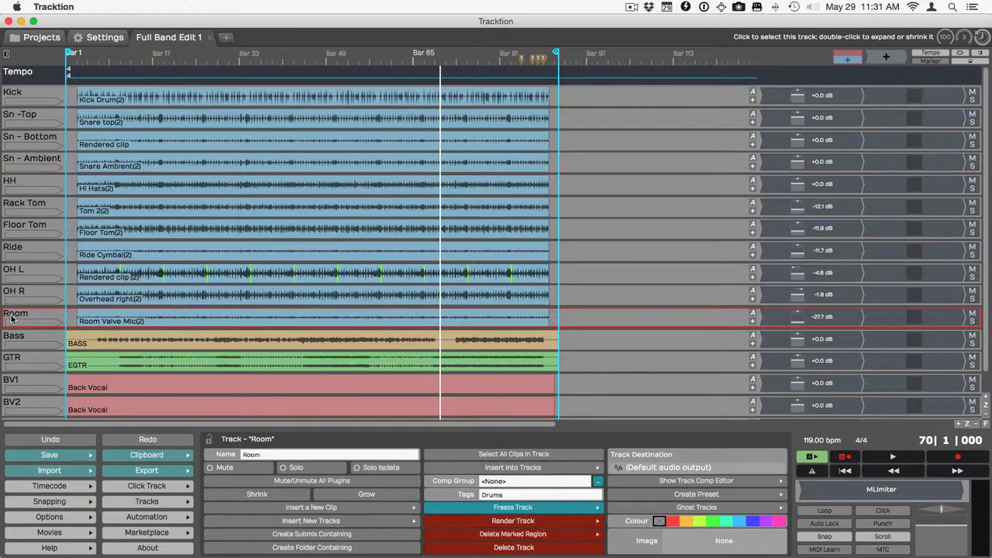
shift+click(12, 94)
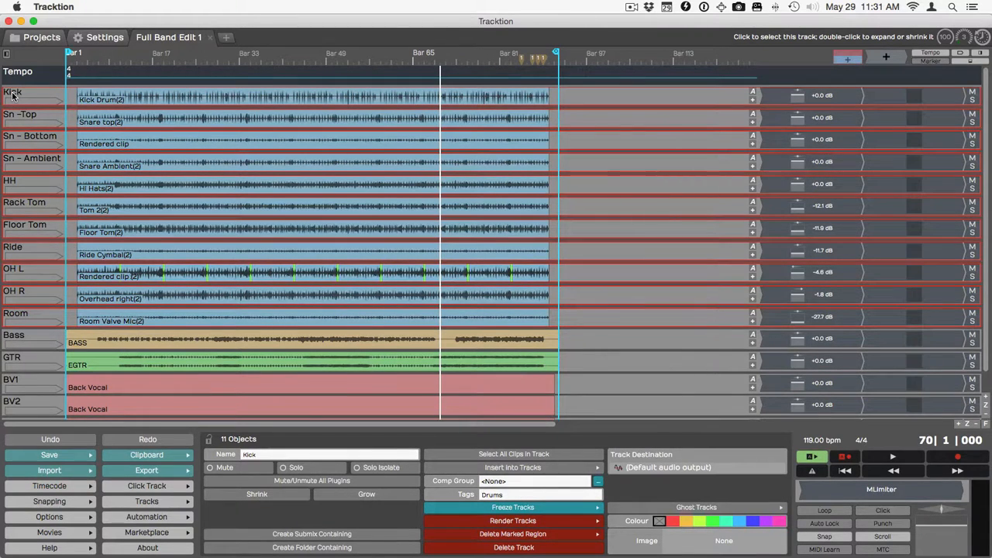
click(295, 535)
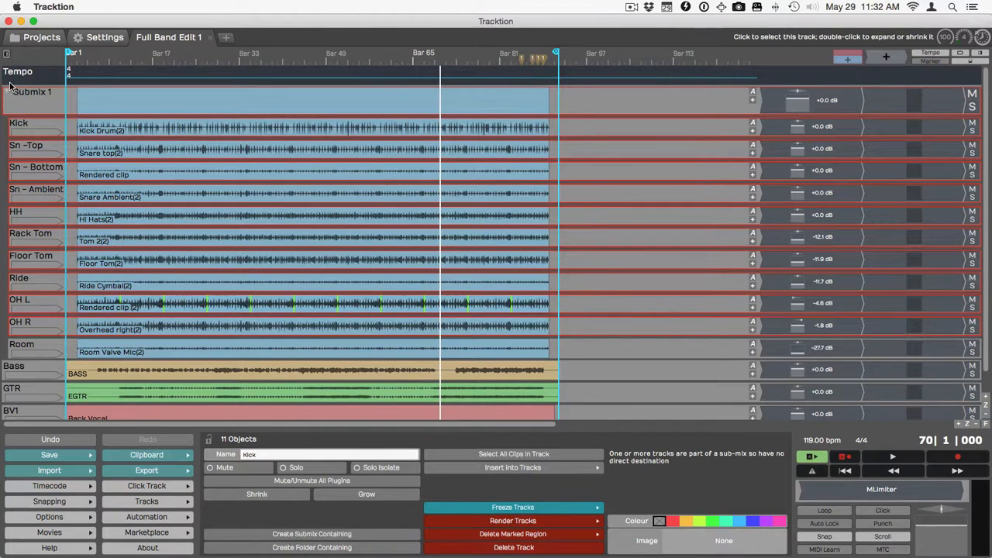
Rename the new submix track Drums Submix and lower its volume to -5.5 dB
click(28, 104)
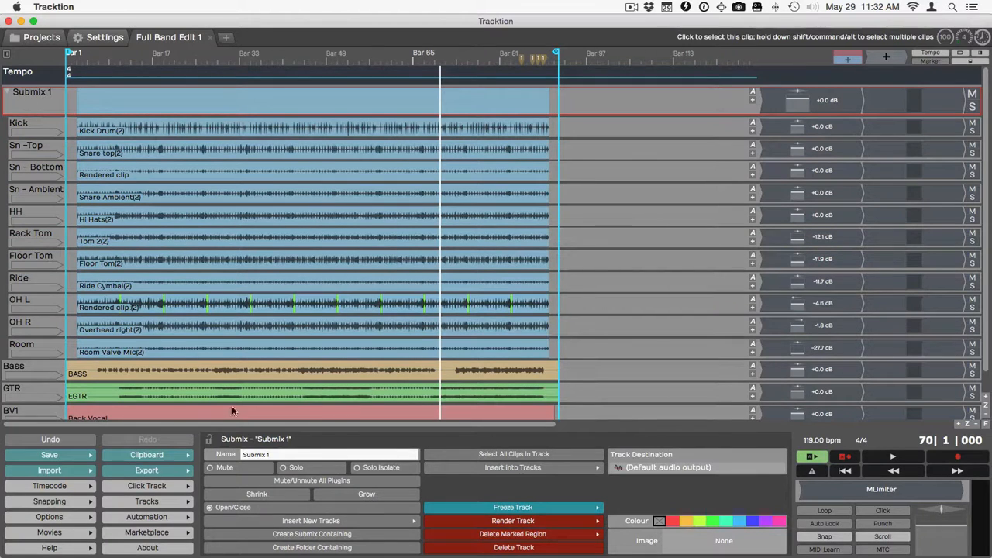
click(279, 455)
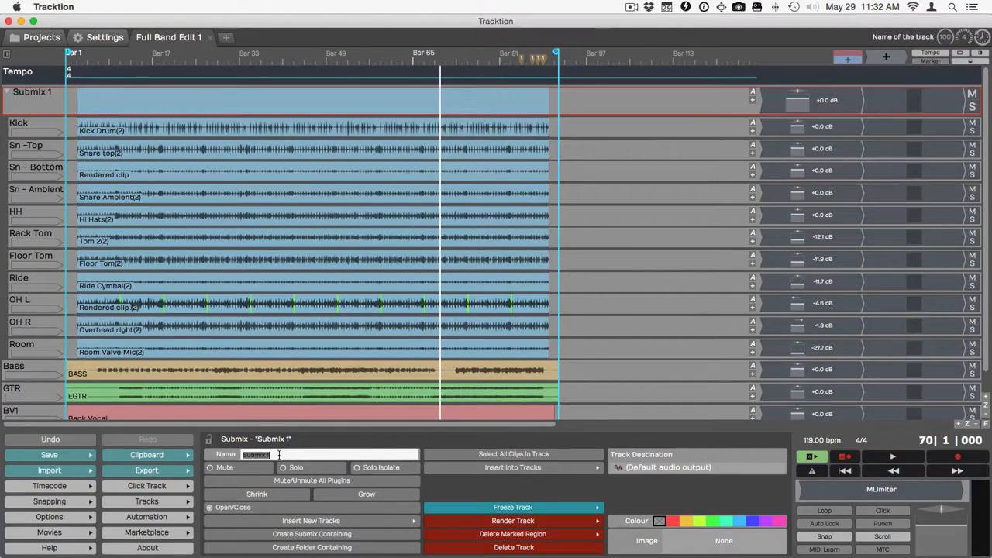
text(Drums Submix)
key(Return)
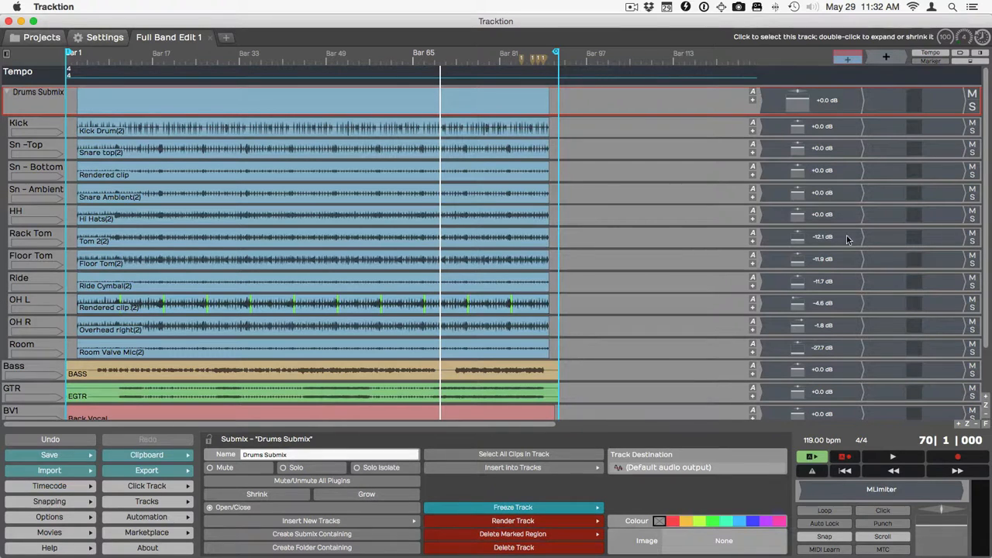
drag(800, 99, 796, 100)
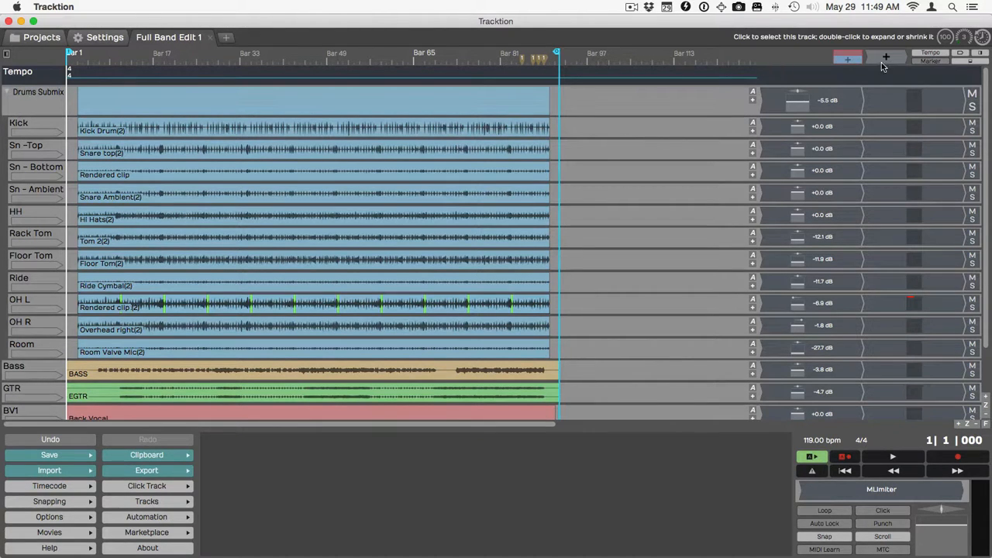
Add the iZotope Trash 2 plugin before the volume fader on the Drums Submix track and open its editor window
drag(883, 59, 775, 108)
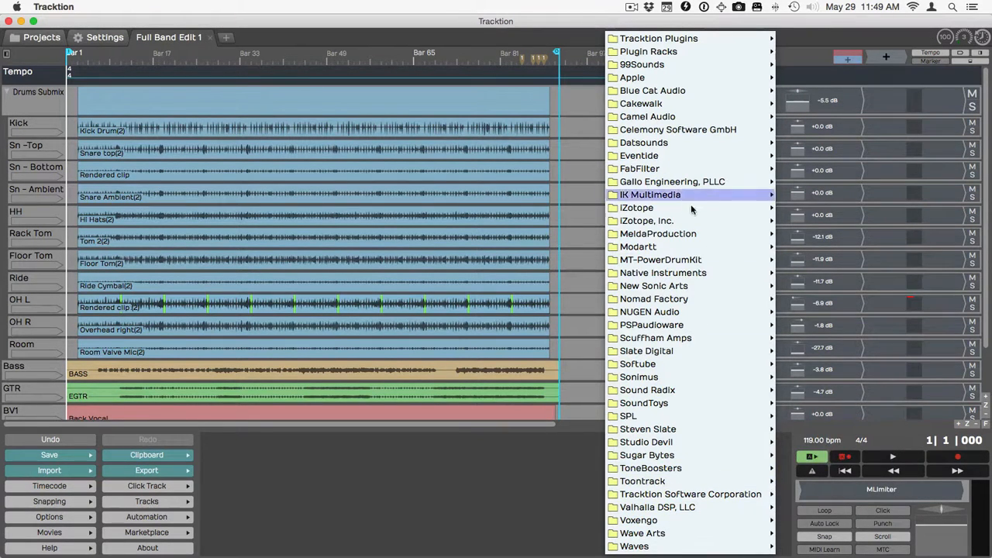
mouse_move(690, 222)
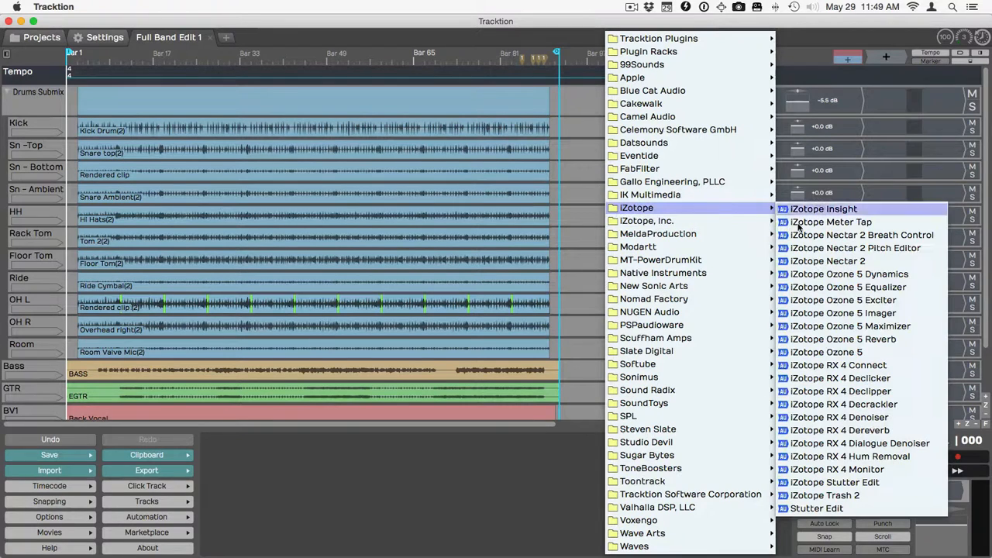
click(832, 496)
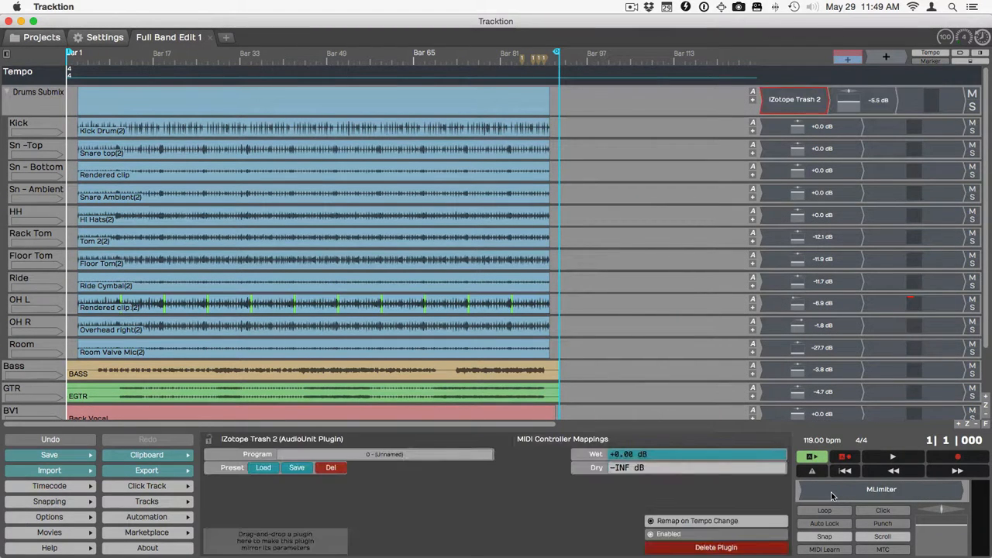
double_click(786, 99)
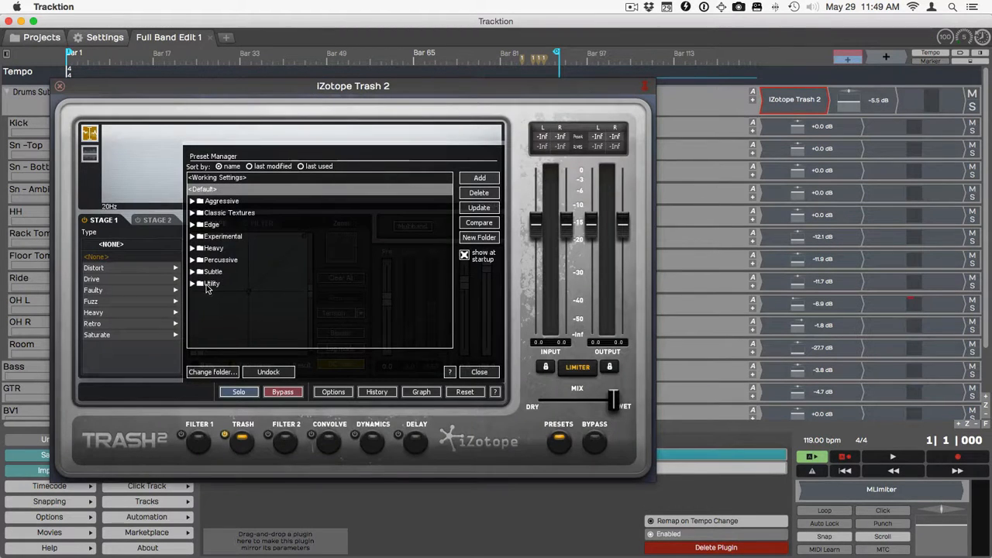
Load the Amp Feel preset from the Percussive folder in Trash 2
click(193, 259)
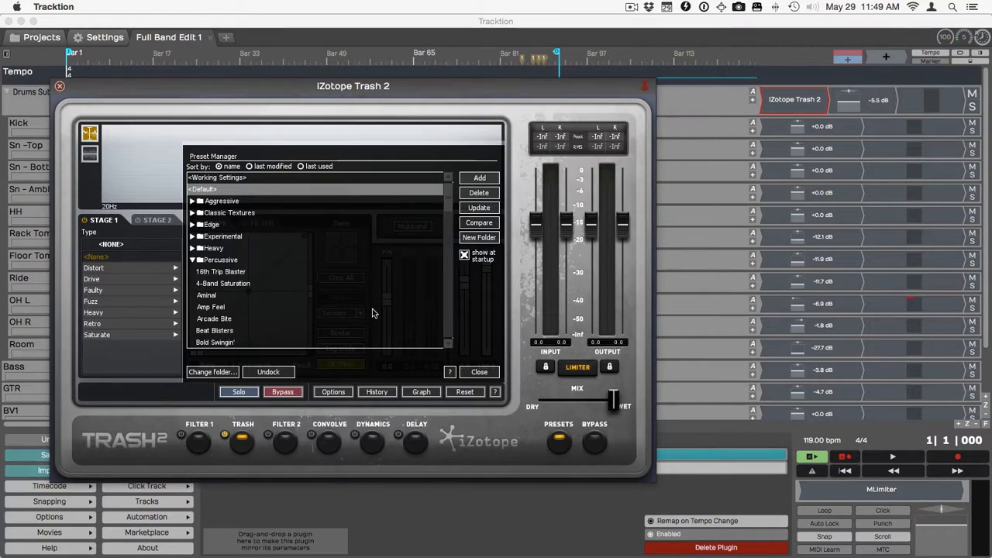
click(216, 307)
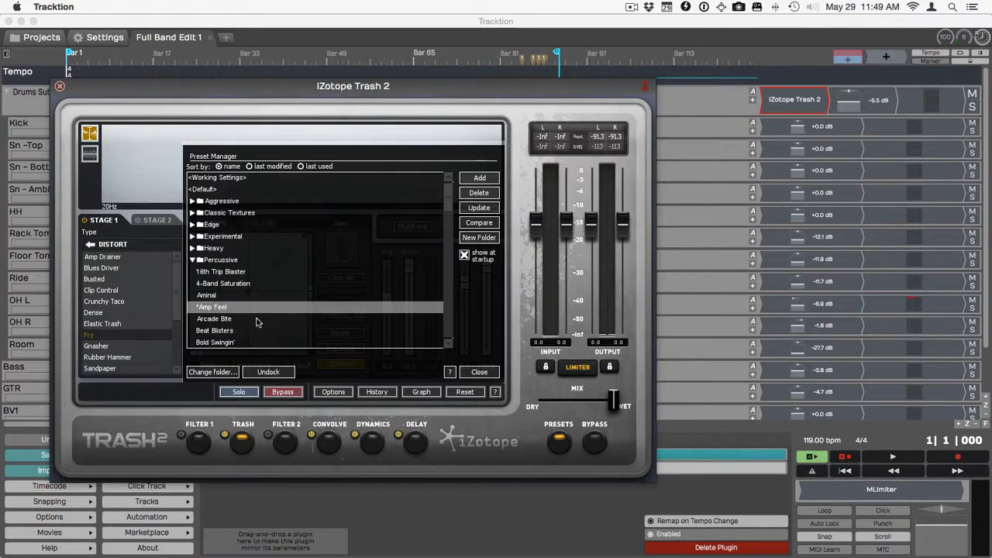
scroll(258, 322, down, 1)
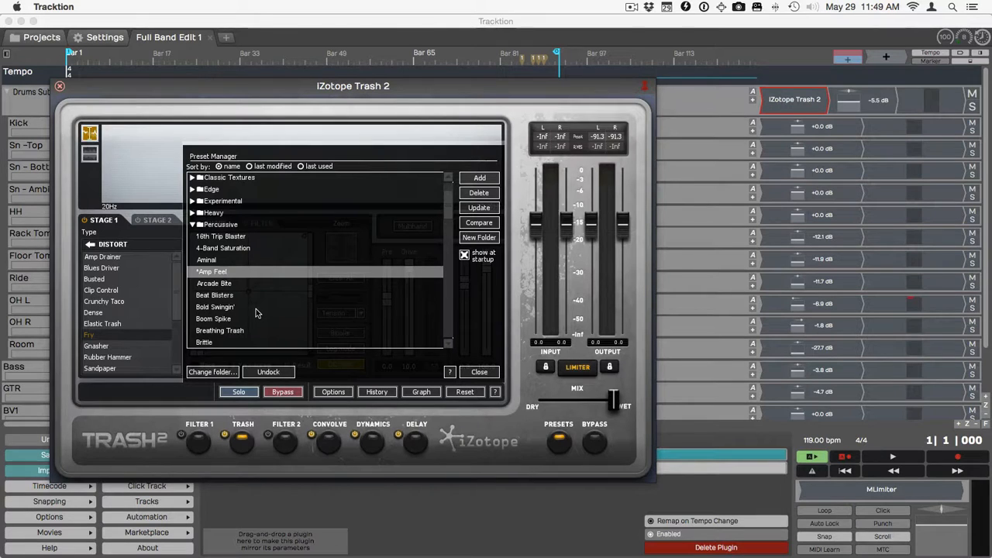
During playback, lower Trash 2's input gain to -3.0 dB and set its dry/wet mix to about halfway
key(space)
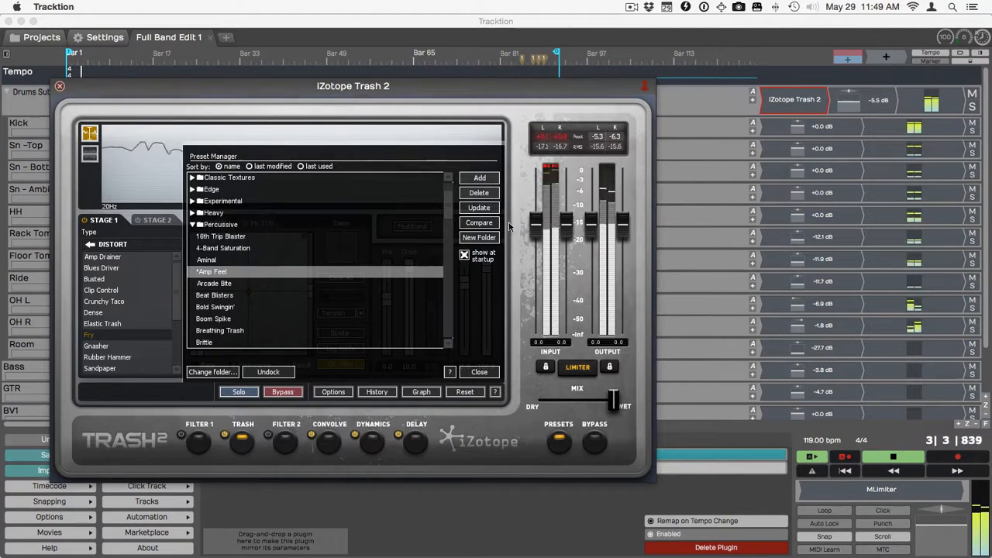
click(537, 238)
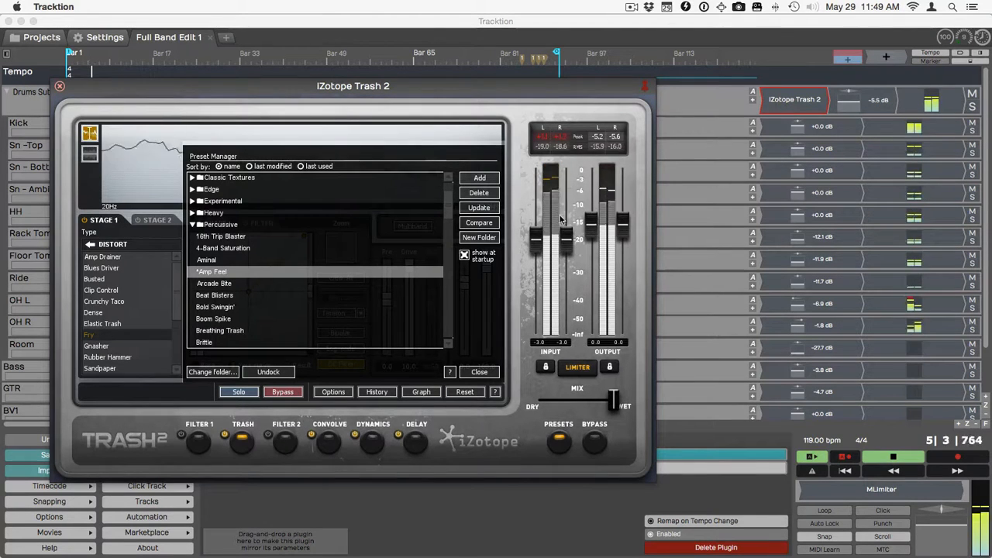
drag(613, 400, 563, 402)
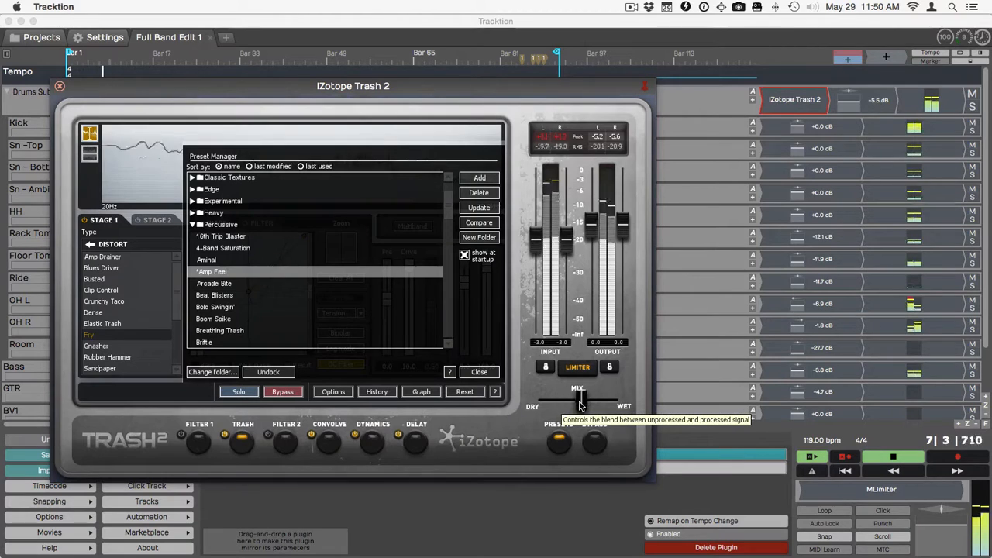
mouse_move(566, 402)
mouse_down()
mouse_move(599, 406)
mouse_move(545, 403)
mouse_move(577, 404)
mouse_up()
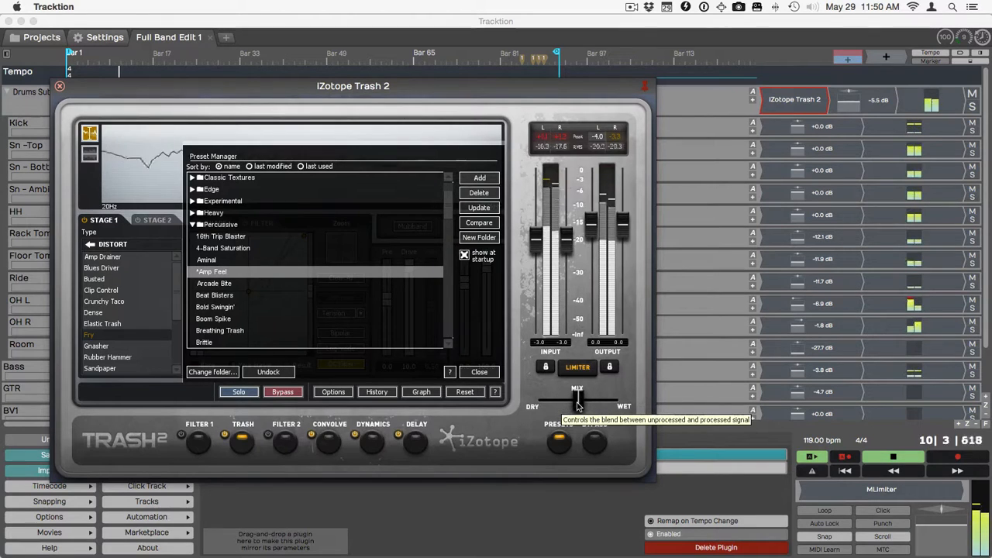
Audition the Percussive presets Beat Blisters, Bold Swingin' and Boom Spike, and settle on Breathing Trash
click(231, 296)
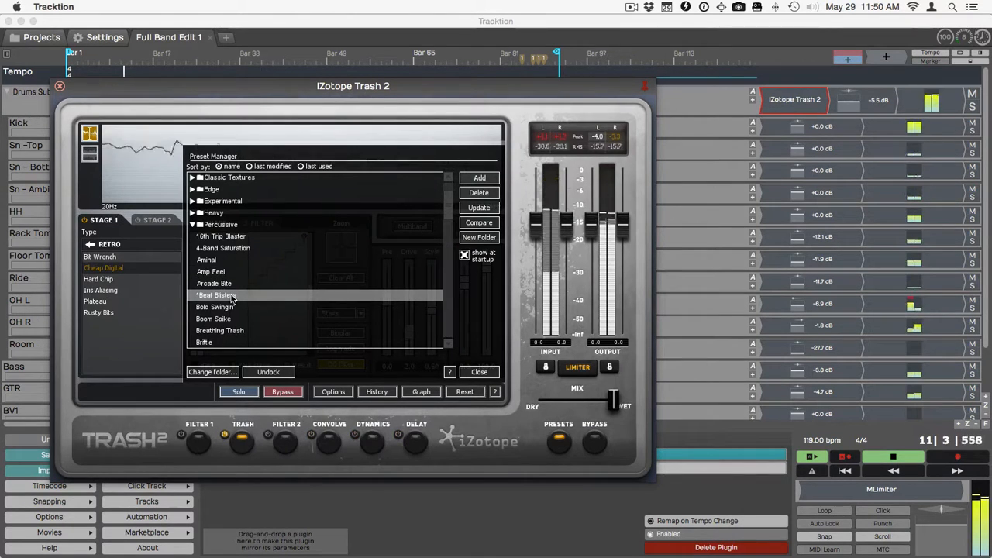
click(228, 307)
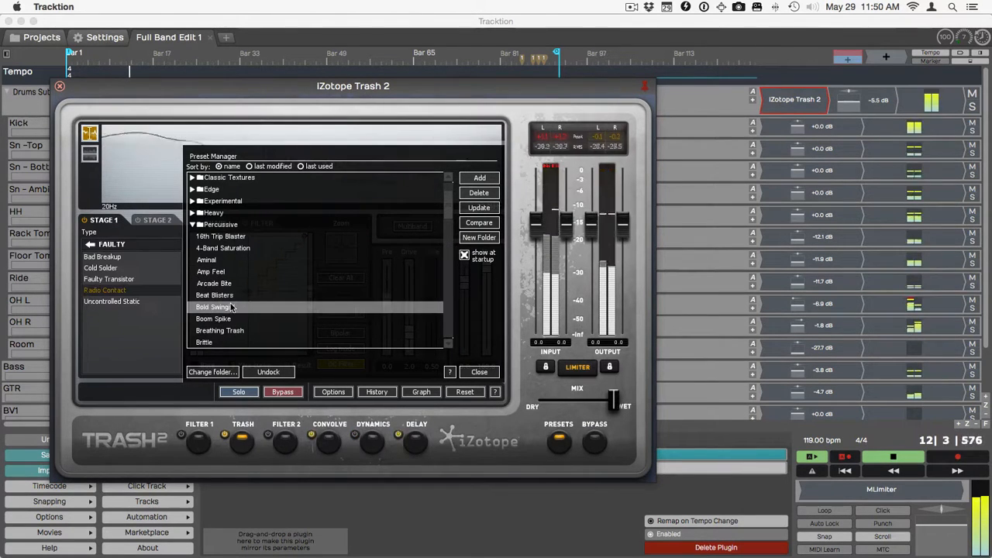
click(226, 320)
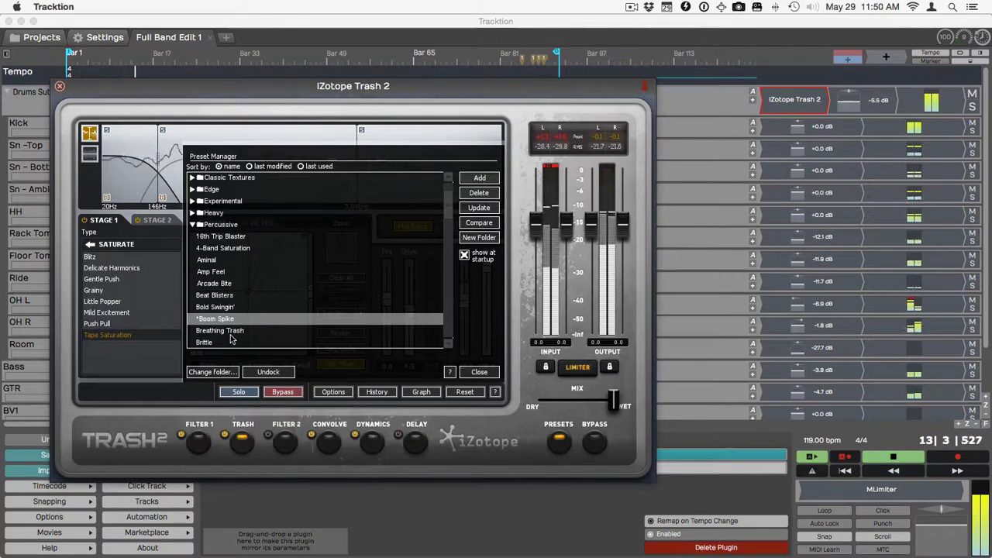
click(231, 333)
scroll(231, 335, down, 2)
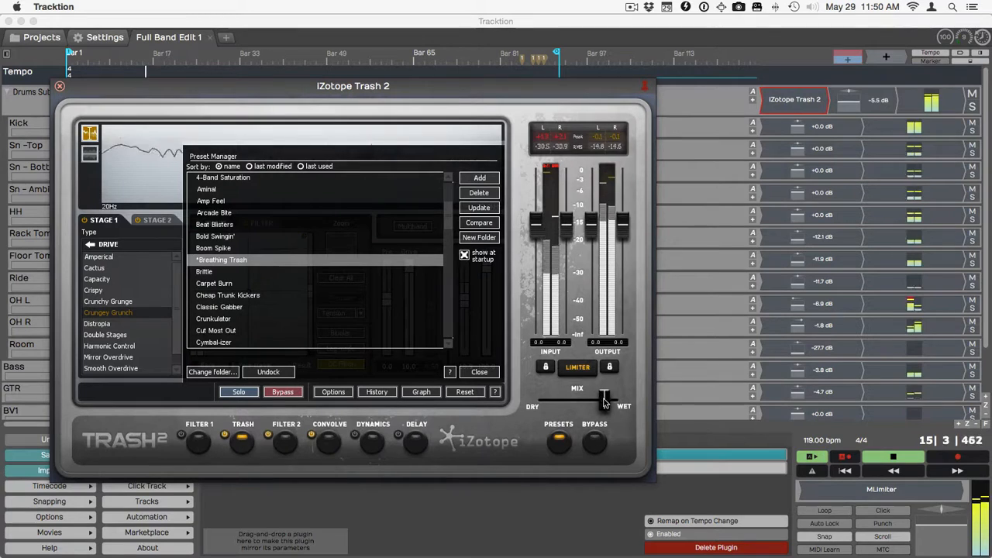
Set Trash 2's mix to mostly dry and its input gain to -3.2 dB, and listen to the drums again
drag(603, 401, 553, 406)
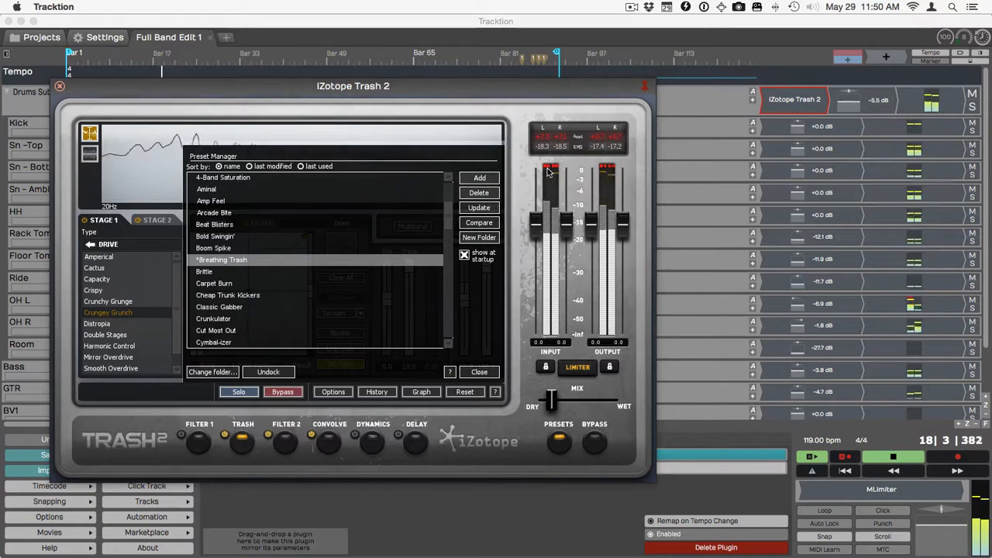
key(space)
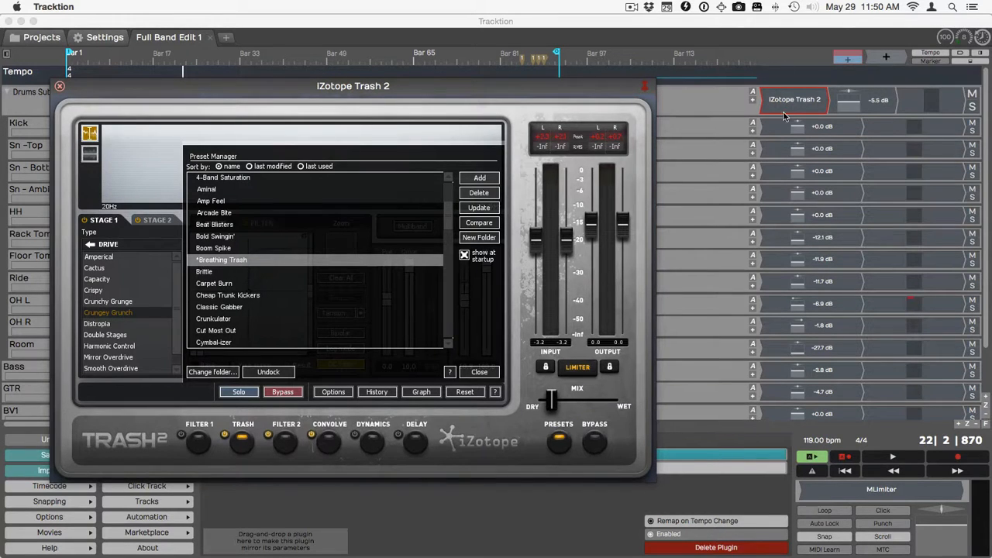
key(space)
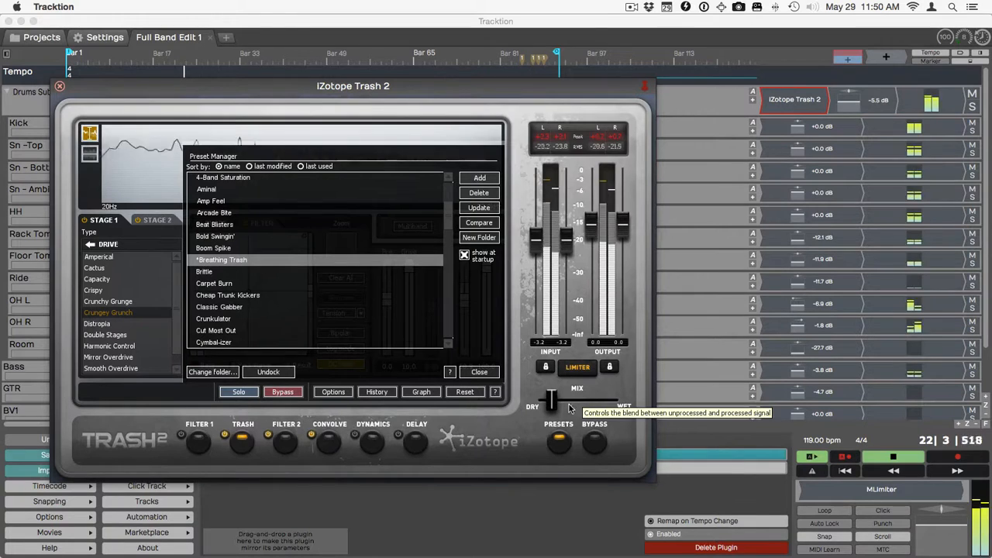
Fine-tune Trash 2's mix near dry, compare the drums with the plugin disabled and re-enabled, and close its window
mouse_move(558, 402)
mouse_down()
mouse_move(602, 406)
mouse_move(556, 408)
mouse_up()
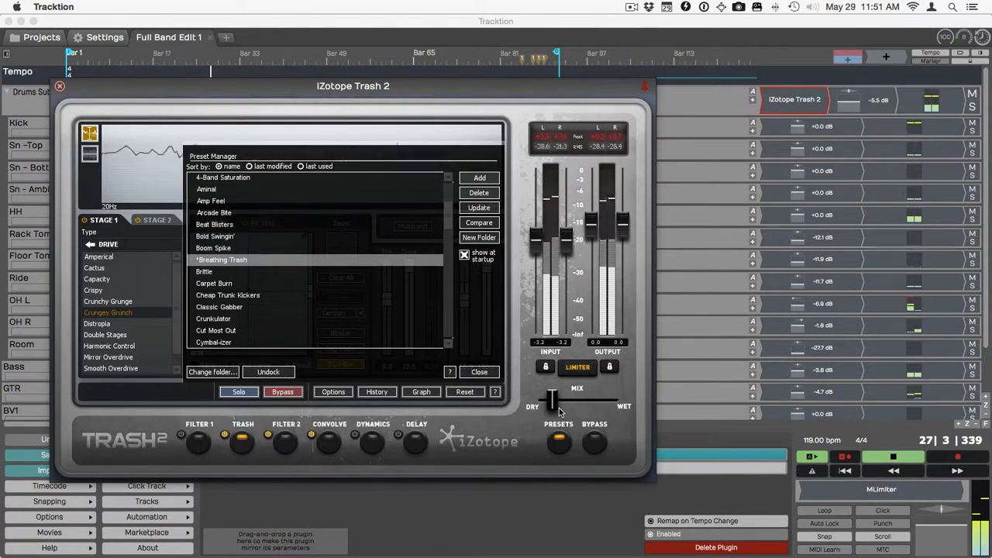
click(784, 103)
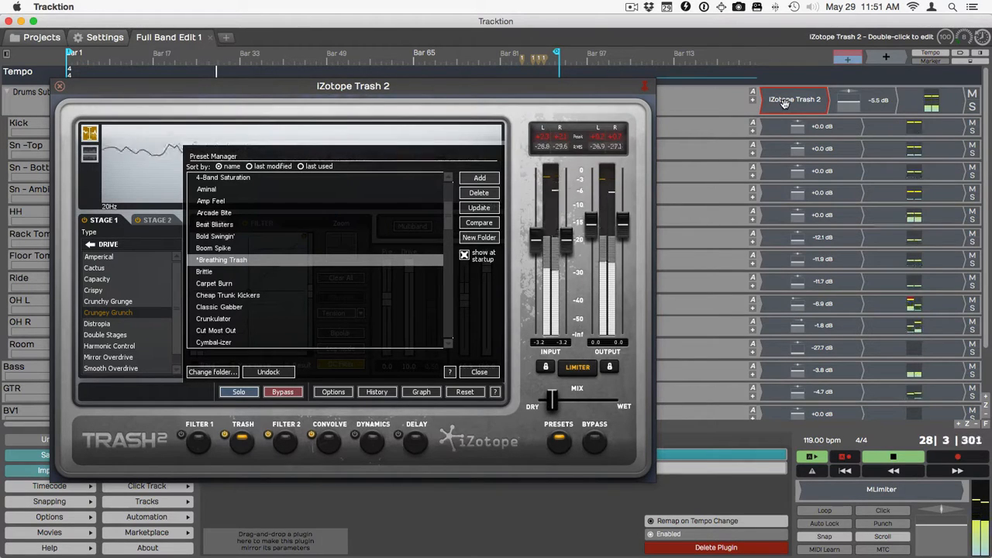
key(0)
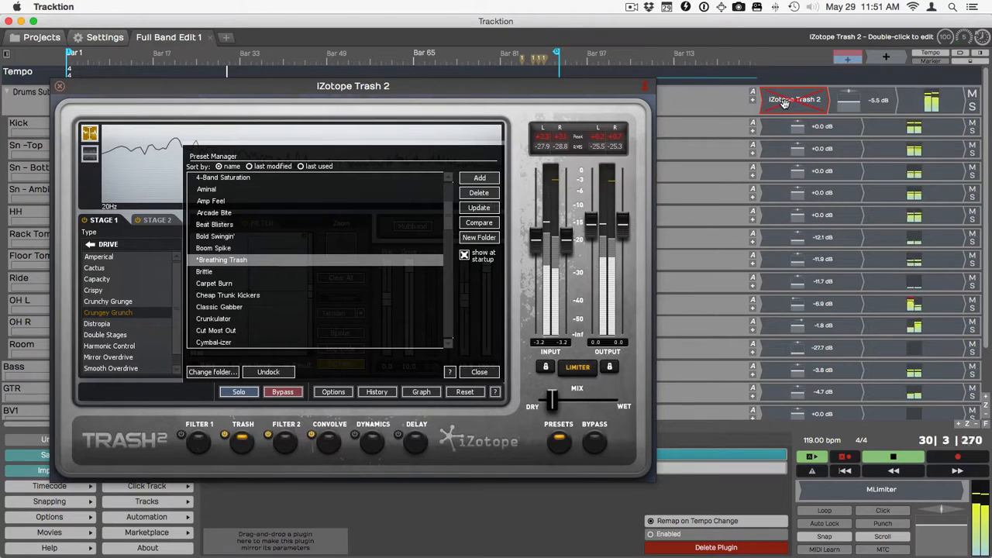
key(0)
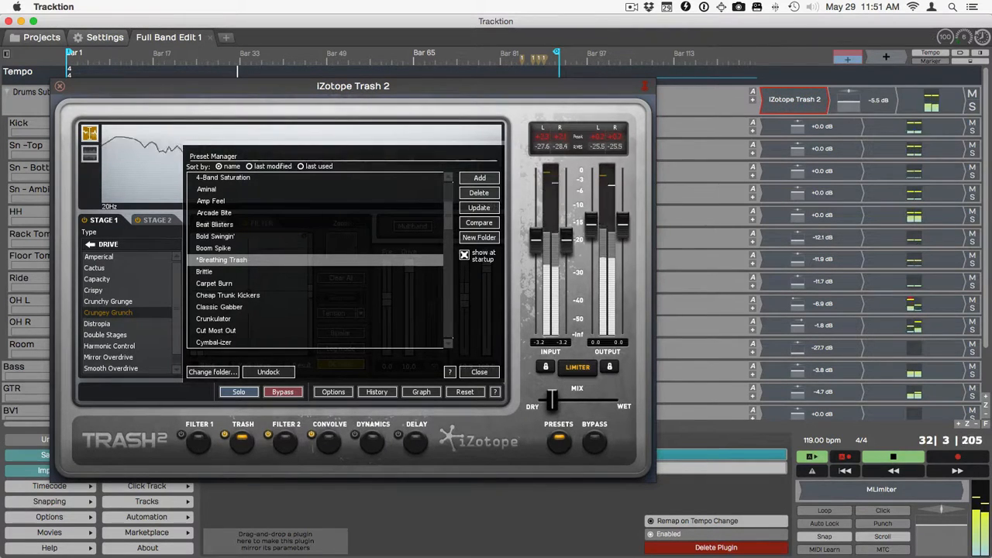
drag(555, 397, 555, 397)
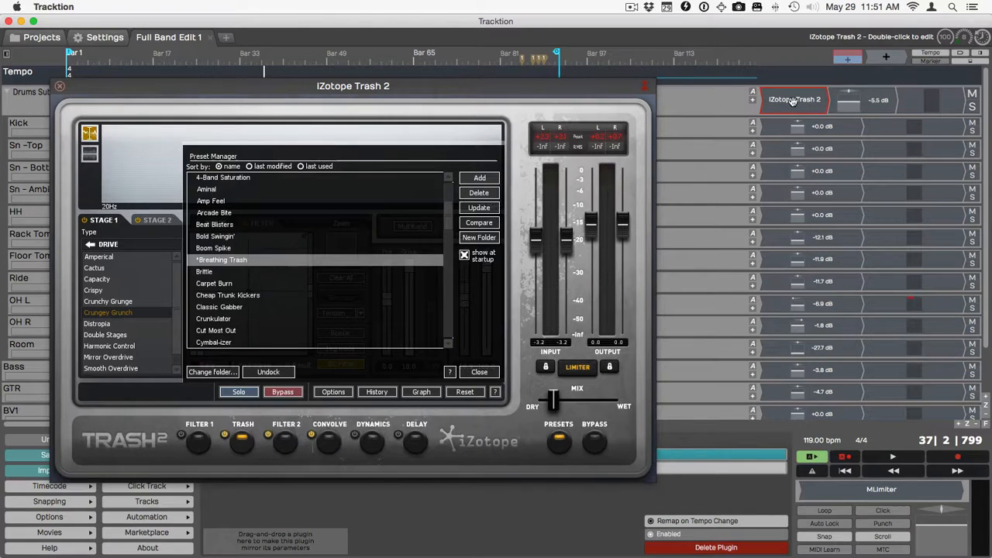
click(61, 87)
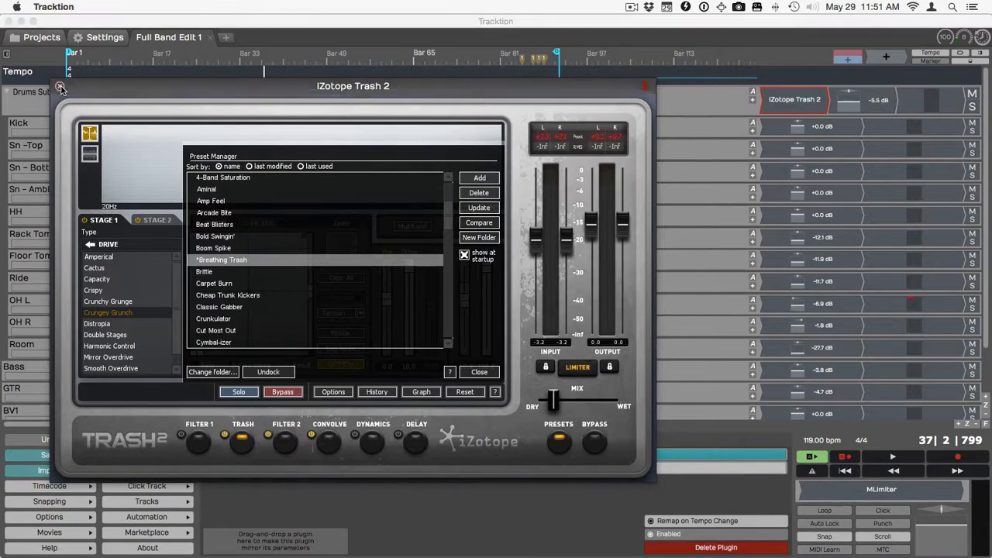
click(60, 86)
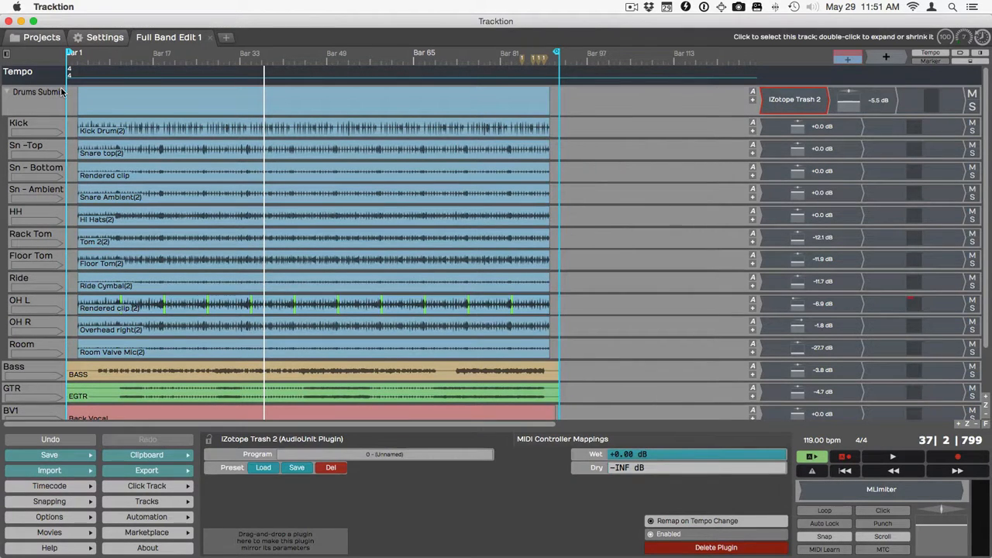
Move all drum tracks from Kick through Room out of the Drums Submix, and delete the emptied submix track
click(31, 122)
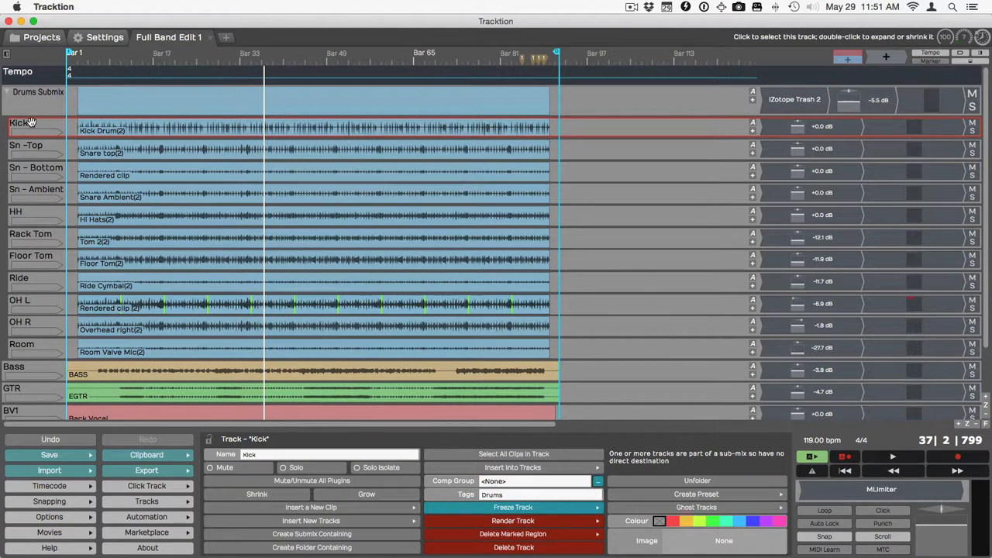
shift+click(26, 350)
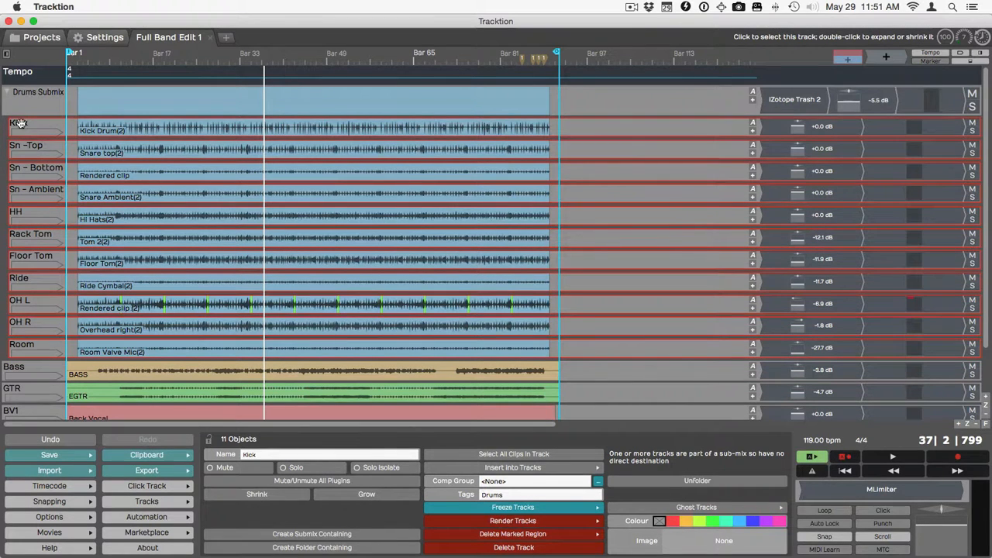
drag(23, 124, 27, 93)
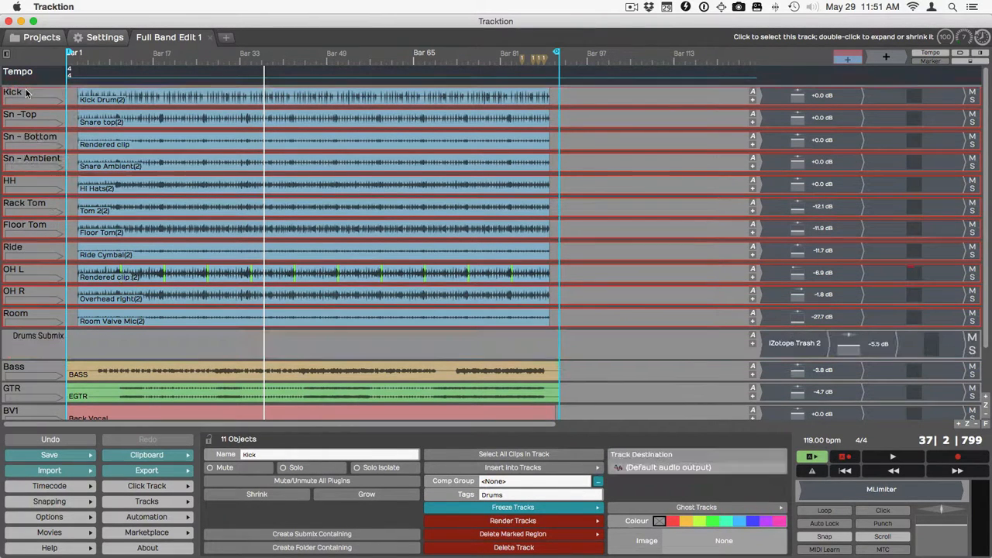
click(23, 348)
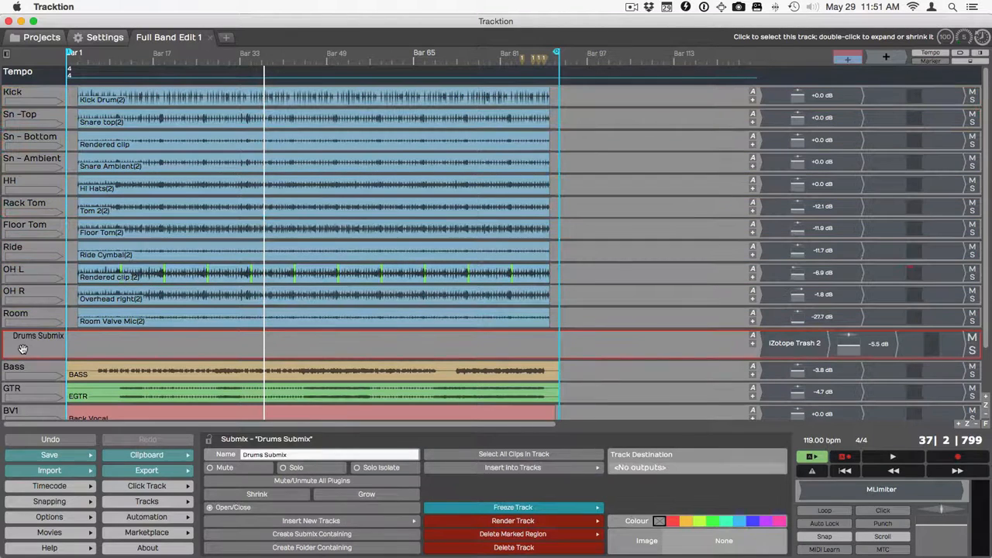
key(Delete)
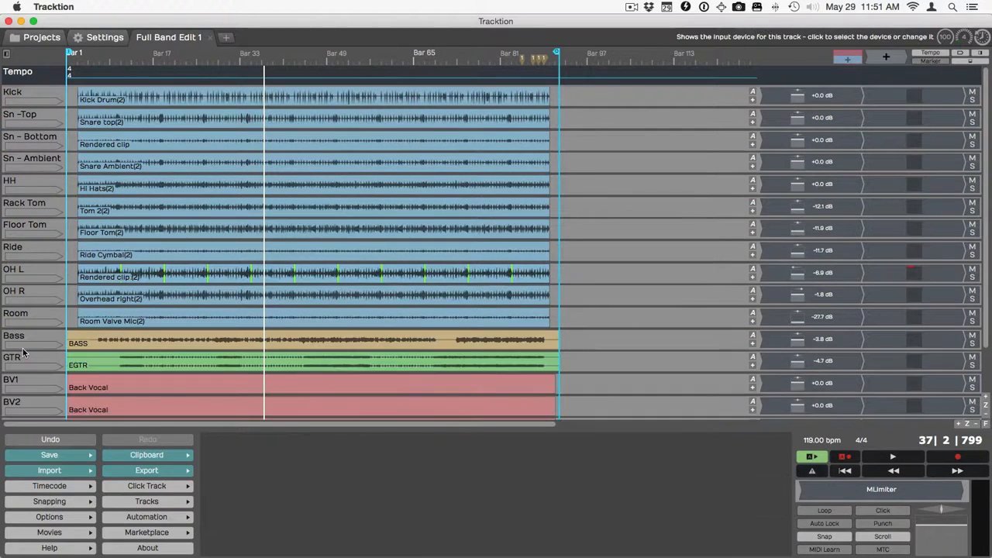